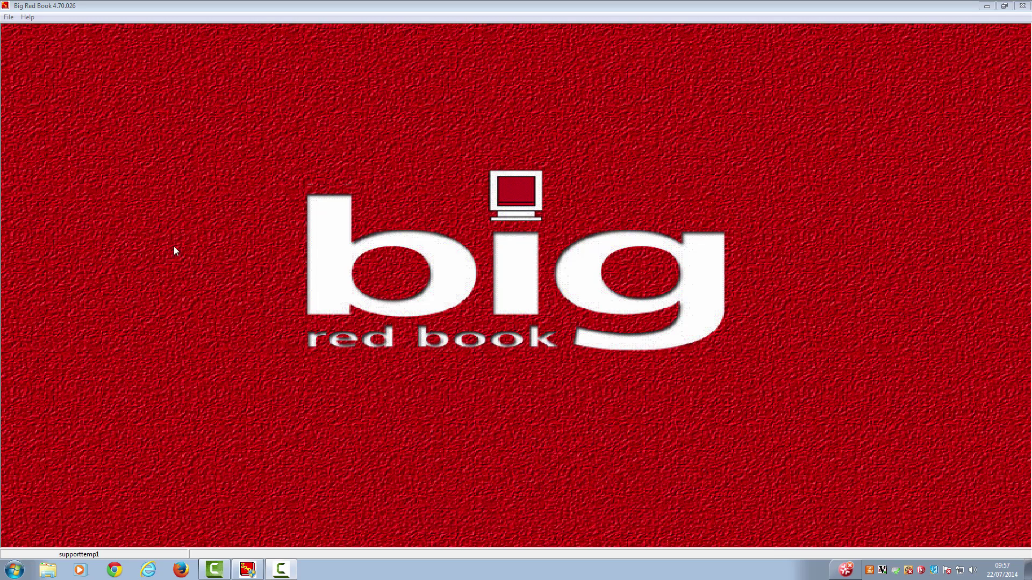
# Step: Open unused company slot 005 from the company list and confirm creating a new company
pyautogui.click(8, 17)
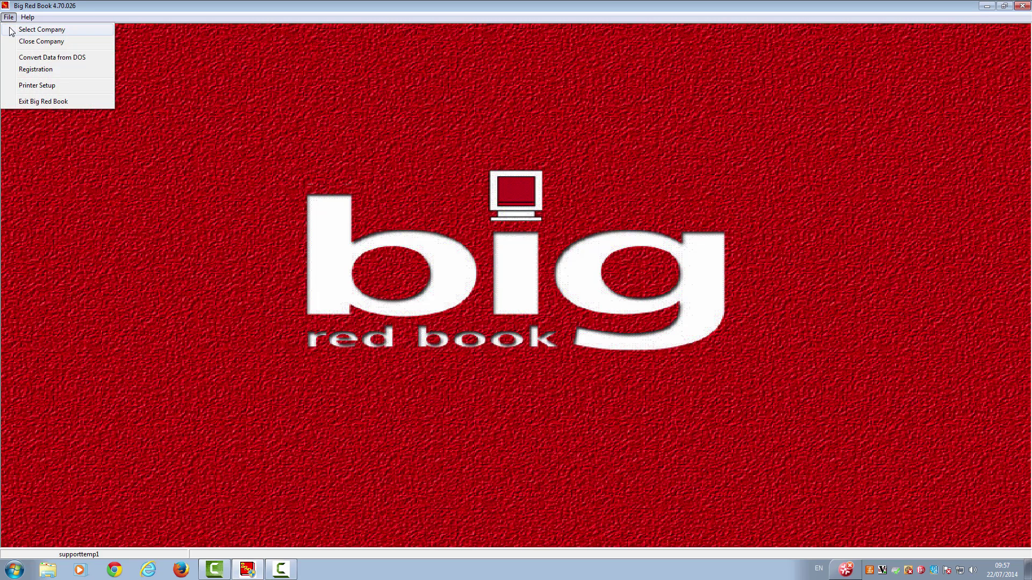
pyautogui.click(41, 29)
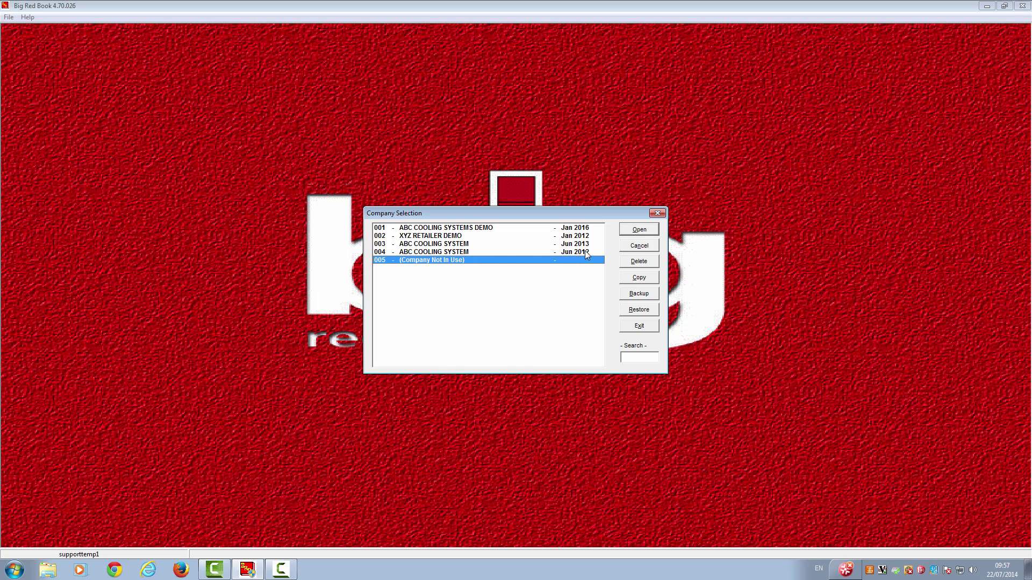
pyautogui.click(638, 229)
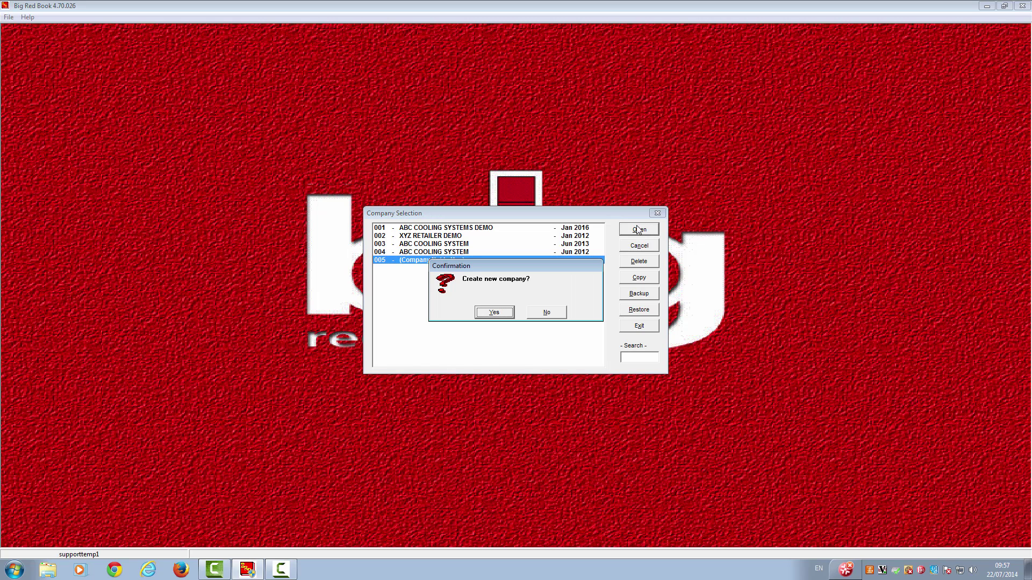
pyautogui.click(494, 313)
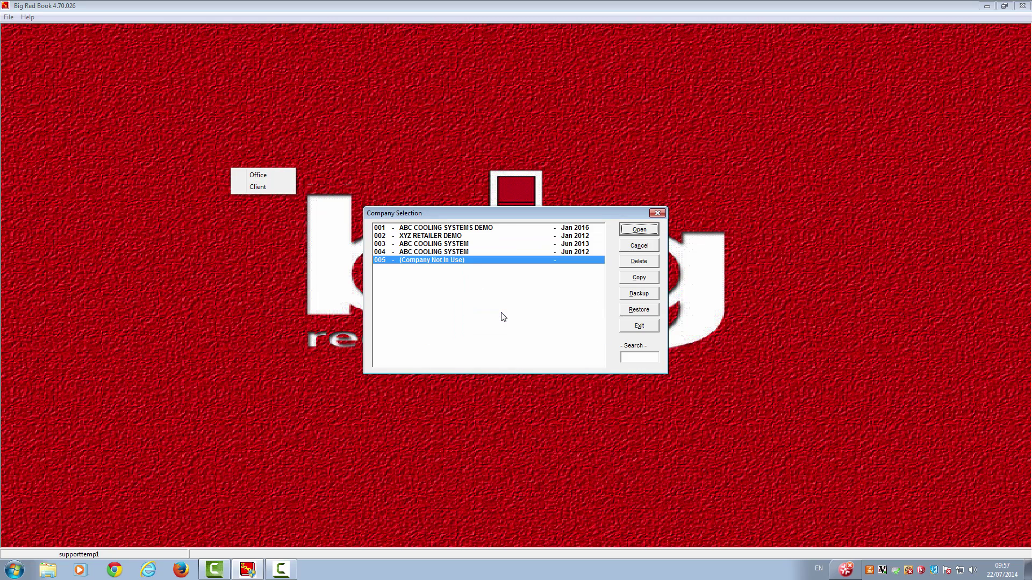
# Step: Create the company as an Office installation with its financial year starting January 2014
pyautogui.click(266, 176)
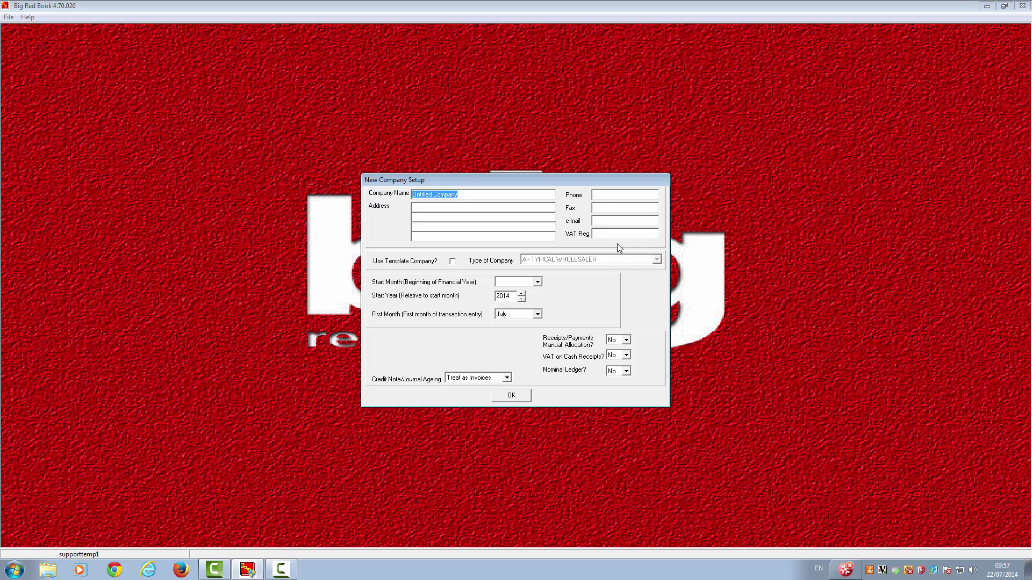
pyautogui.click(537, 283)
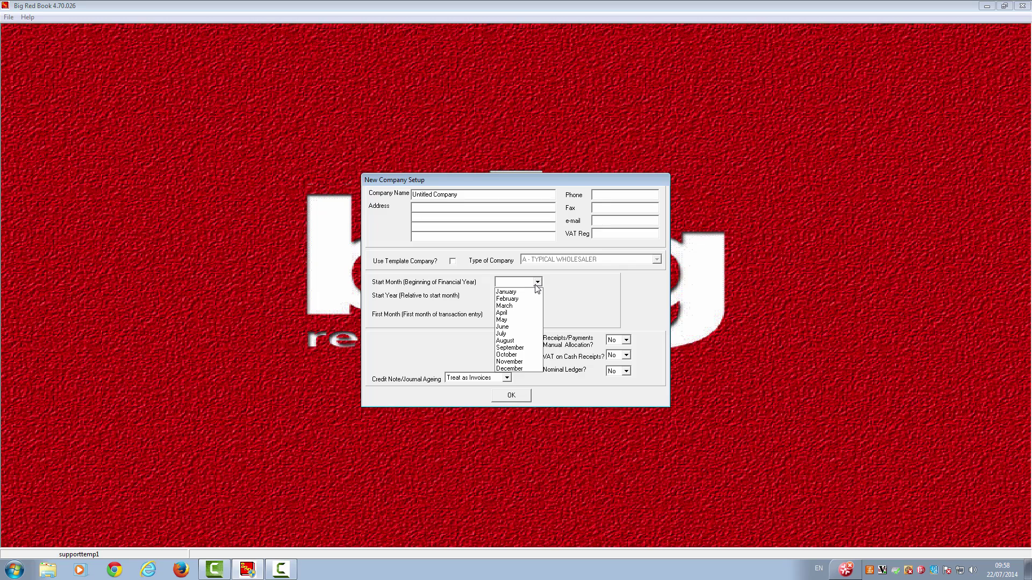
pyautogui.click(532, 293)
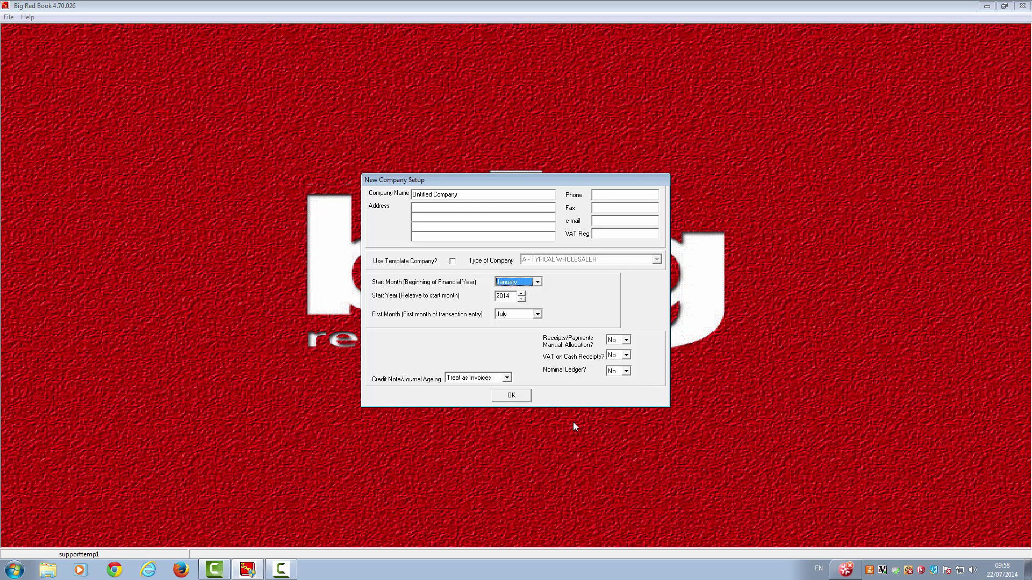
pyautogui.click(512, 396)
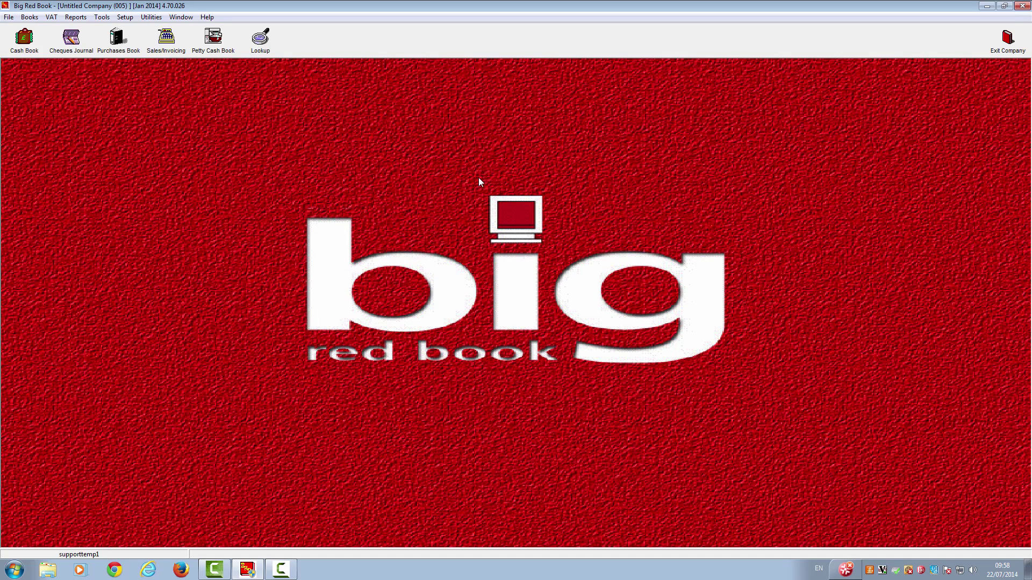
# Step: Save a new customer record holding just an account code, then close the customer list
pyautogui.click(125, 17)
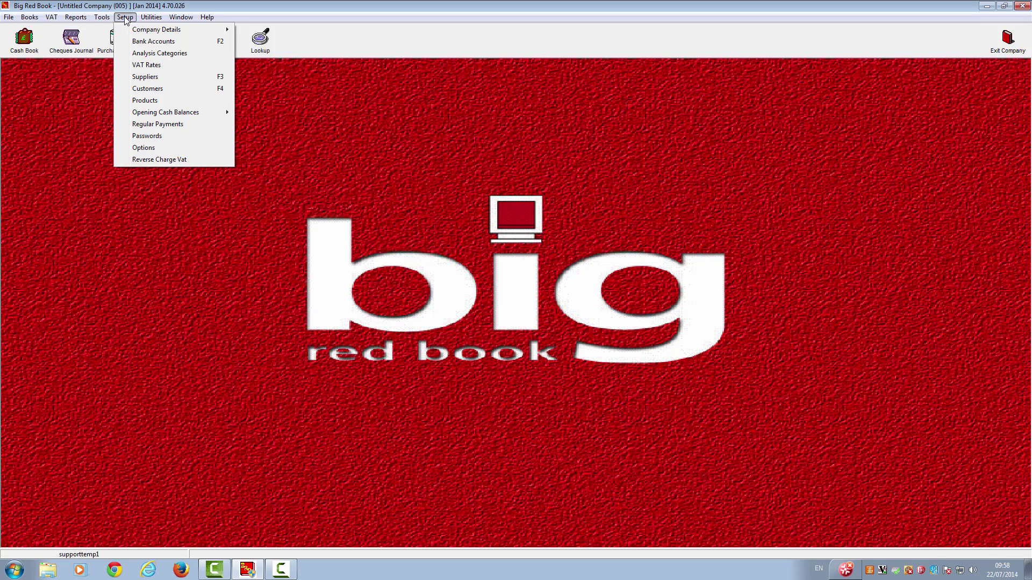
pyautogui.click(135, 90)
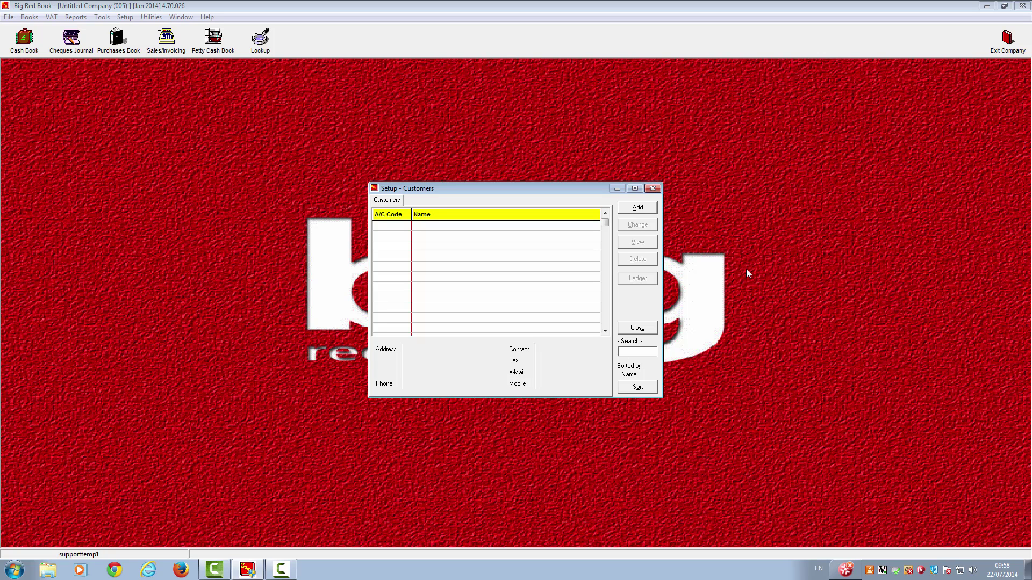
pyautogui.click(638, 207)
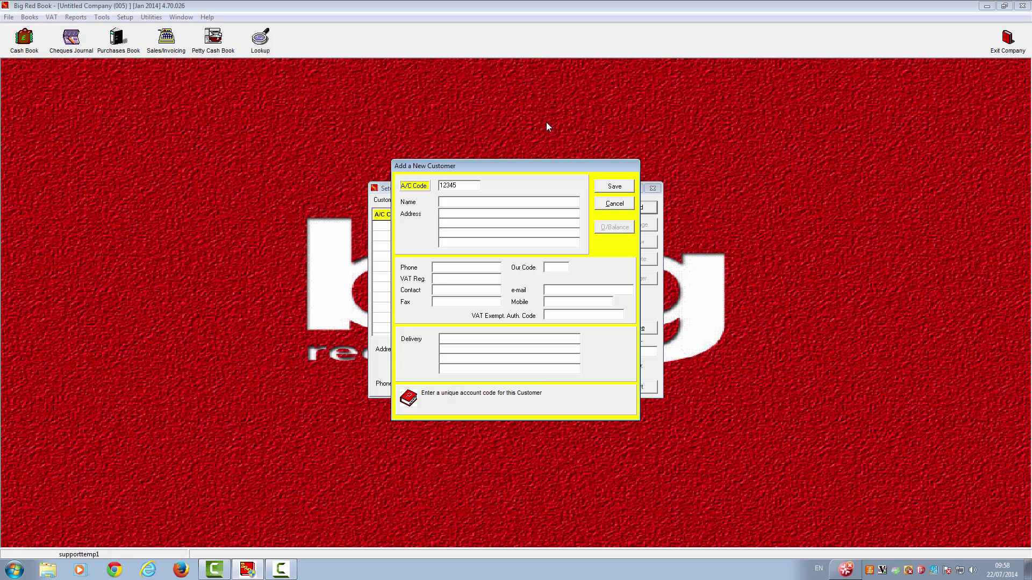
pyautogui.press('Tab')
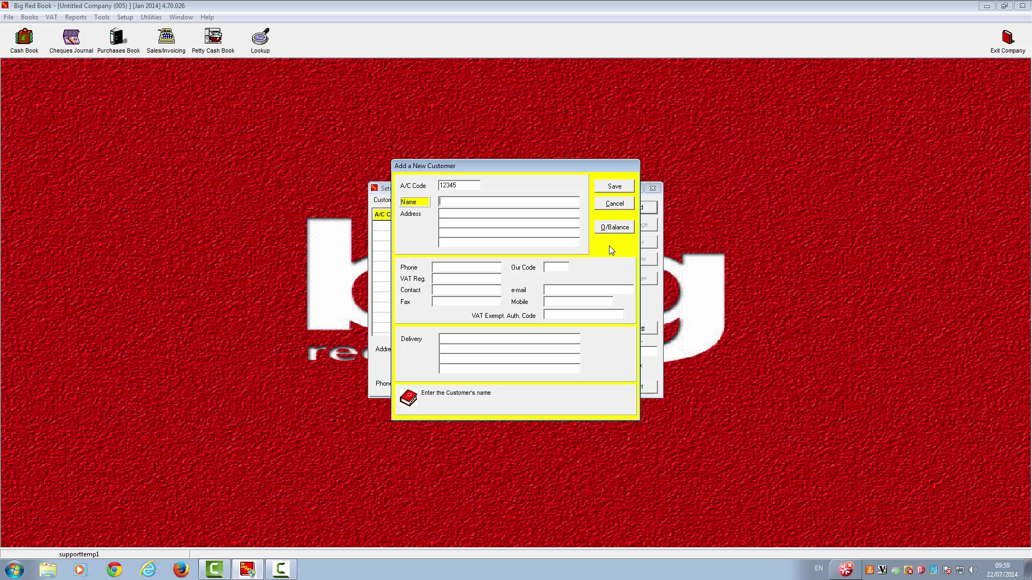
pyautogui.click(607, 188)
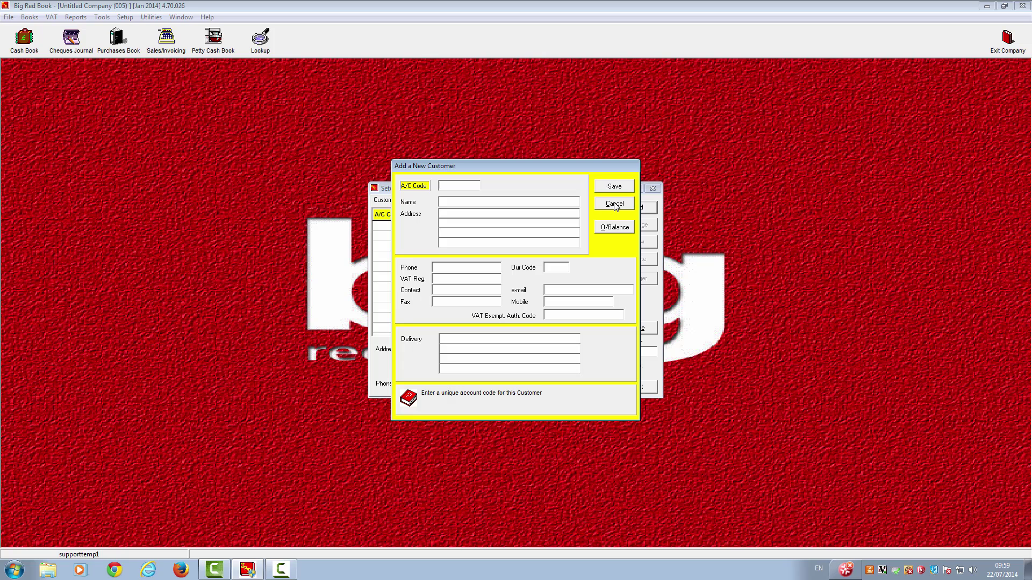
pyautogui.click(615, 204)
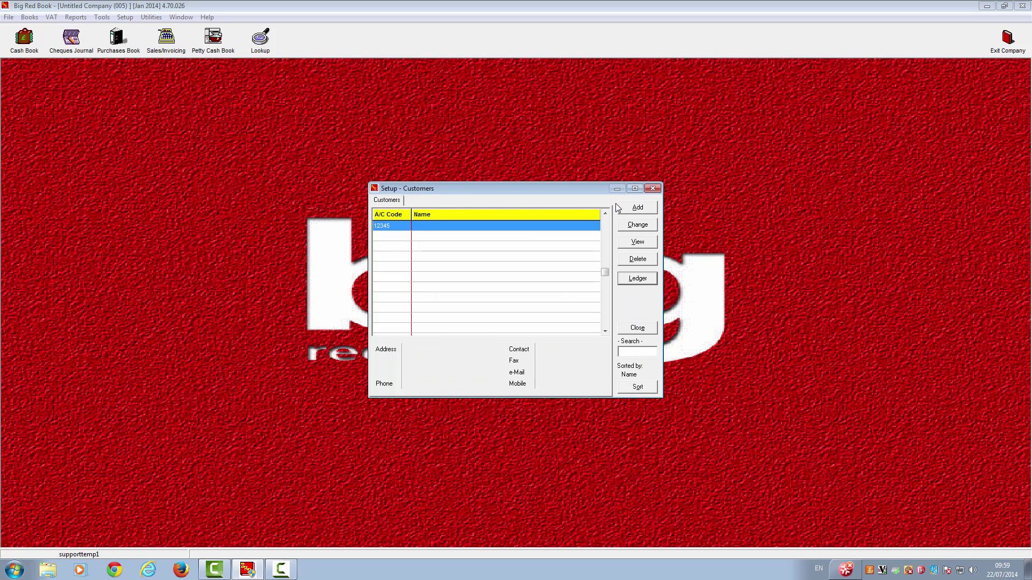
pyautogui.click(636, 329)
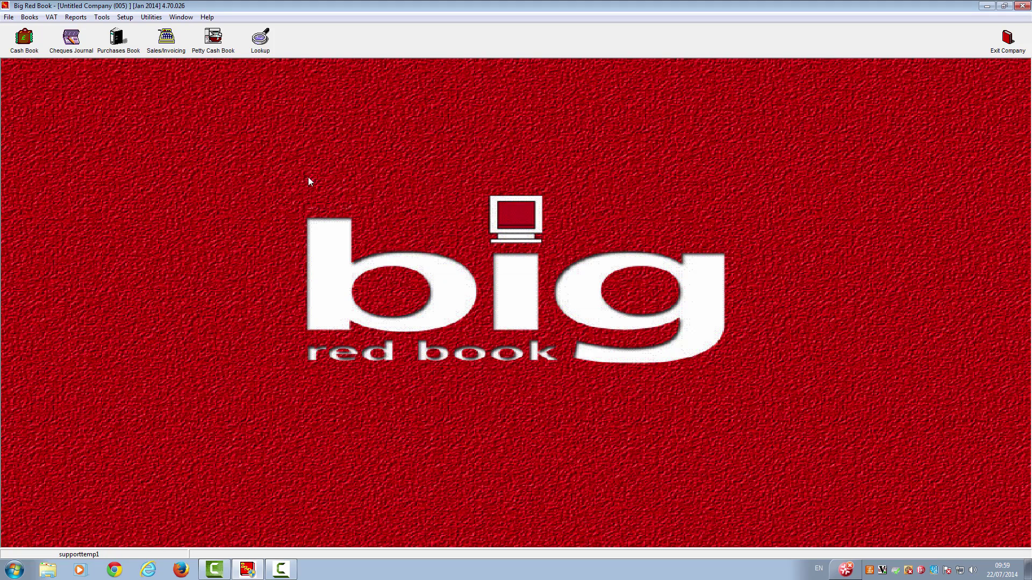
# Step: Save a new supplier with account code 12345, dismiss the blank form, and close the list
pyautogui.click(125, 17)
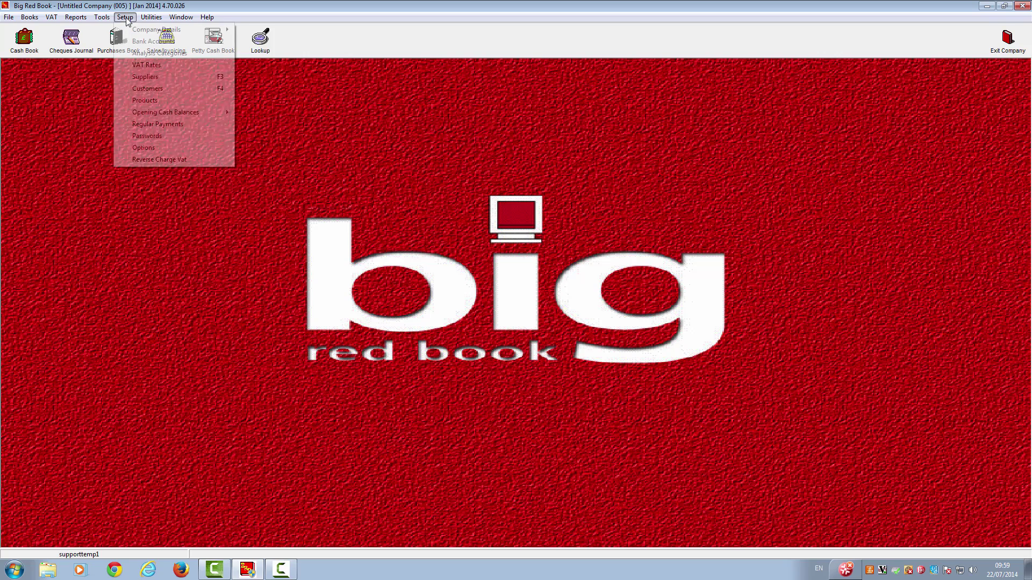
pyautogui.click(137, 77)
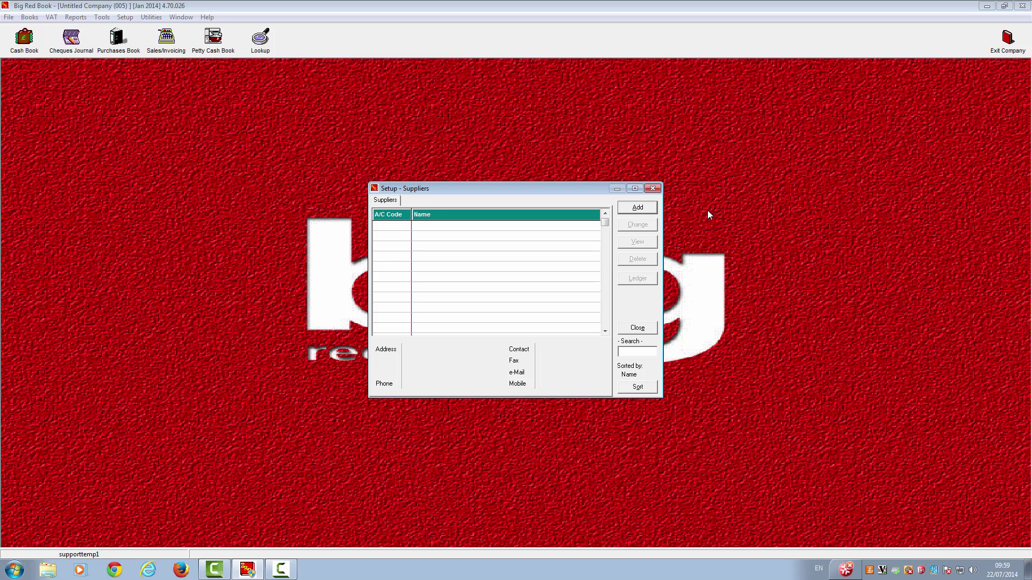
pyautogui.click(638, 209)
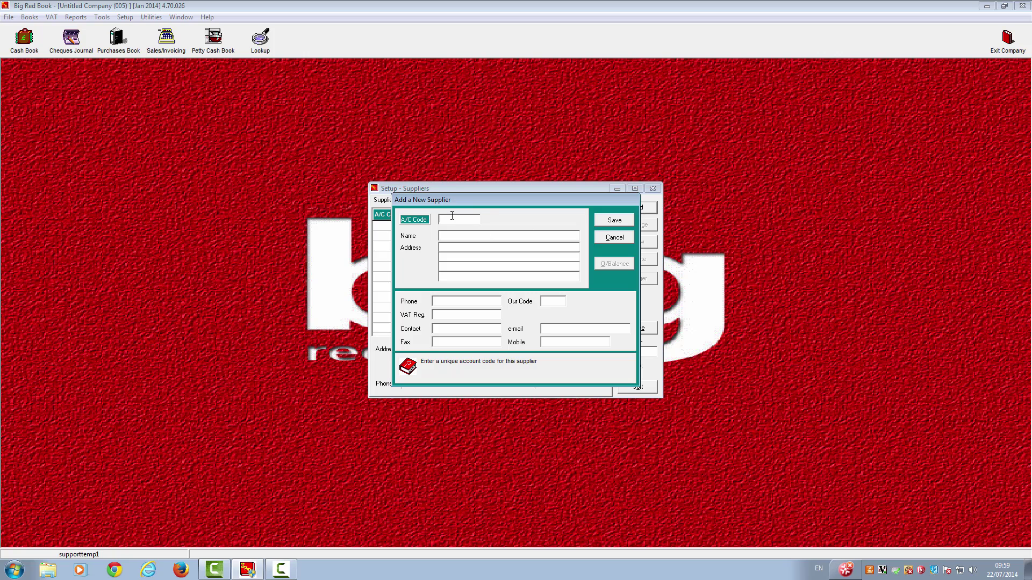
pyautogui.write('12345')
pyautogui.press('Tab')
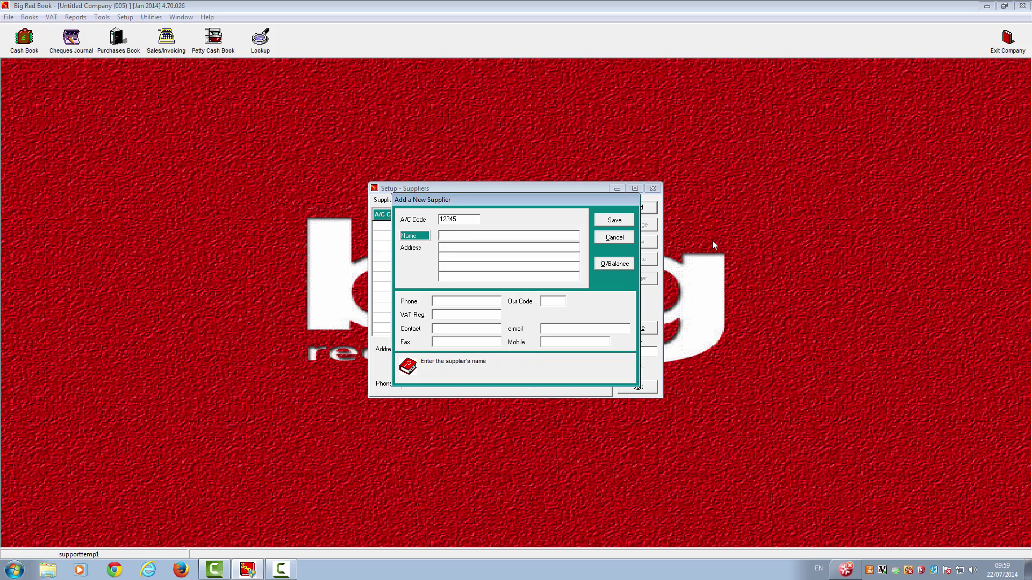
pyautogui.click(614, 221)
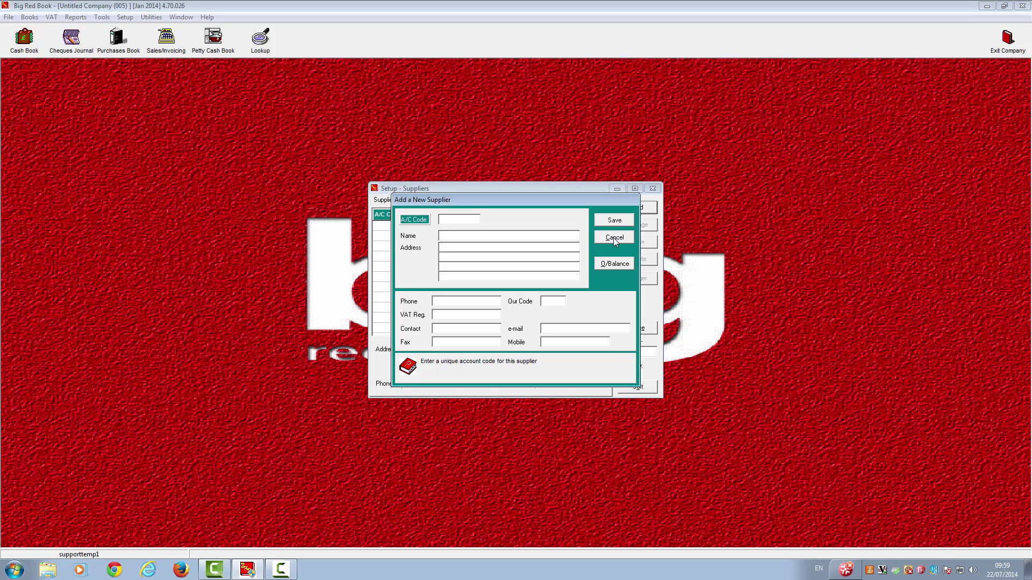
pyautogui.click(616, 240)
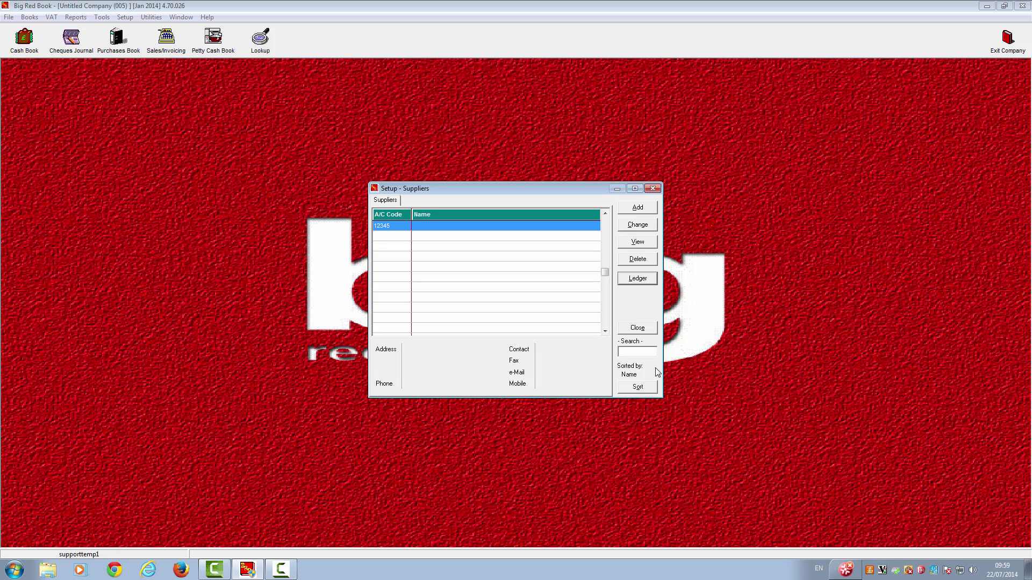
pyautogui.click(637, 329)
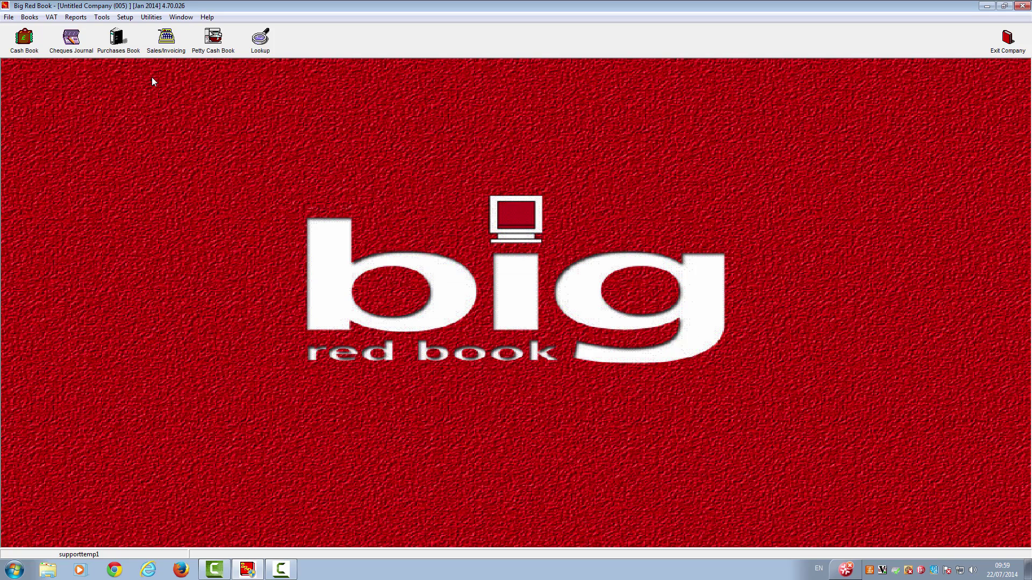
# Step: Save the VAT Rates settings with every rate left inactive at 0.00
pyautogui.click(126, 19)
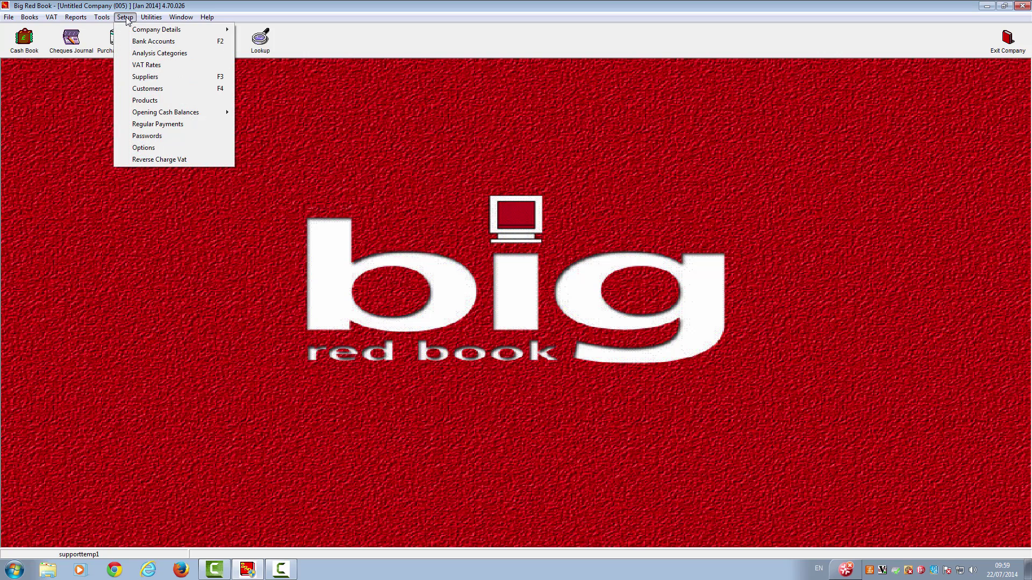
pyautogui.click(136, 65)
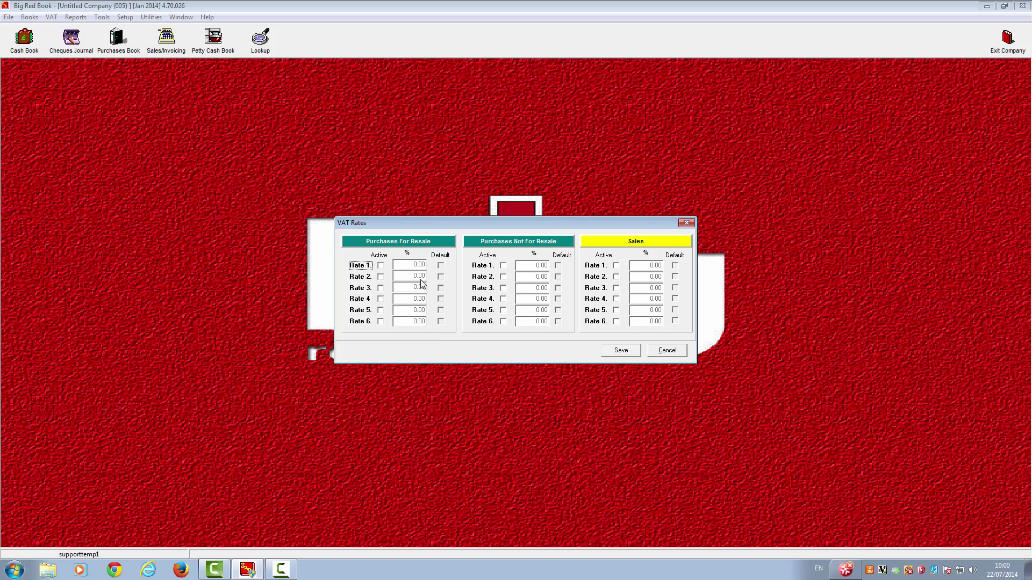
pyautogui.click(621, 352)
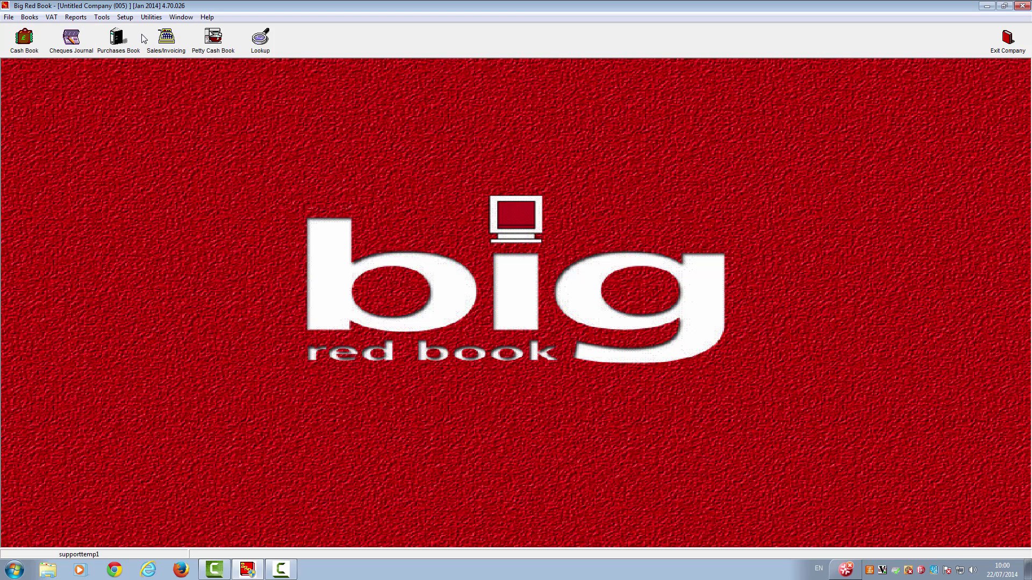
pyautogui.click(126, 18)
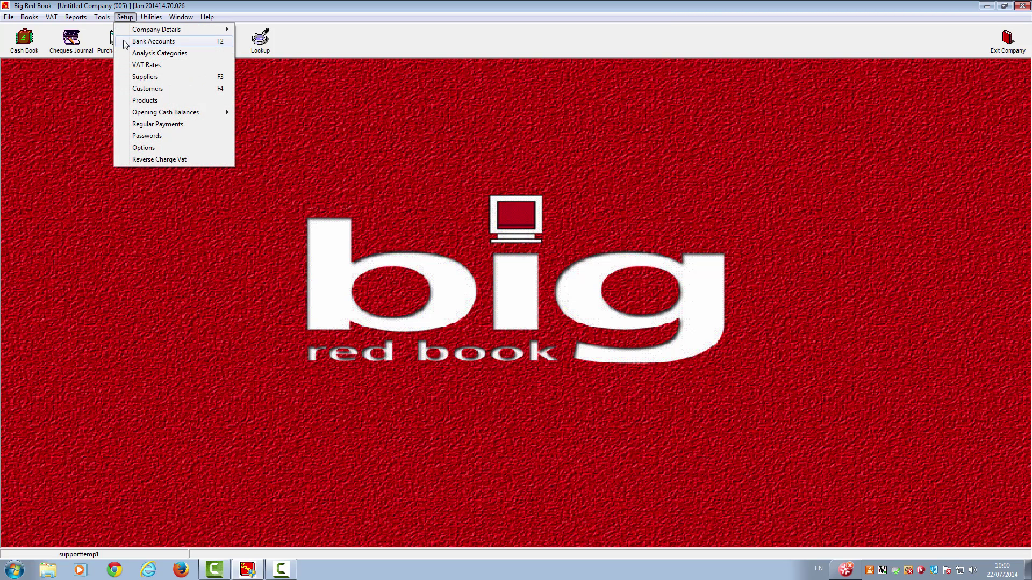
# Step: Save a new bank account with code AIB1, discard the extra blank entry, and close the list
pyautogui.click(153, 42)
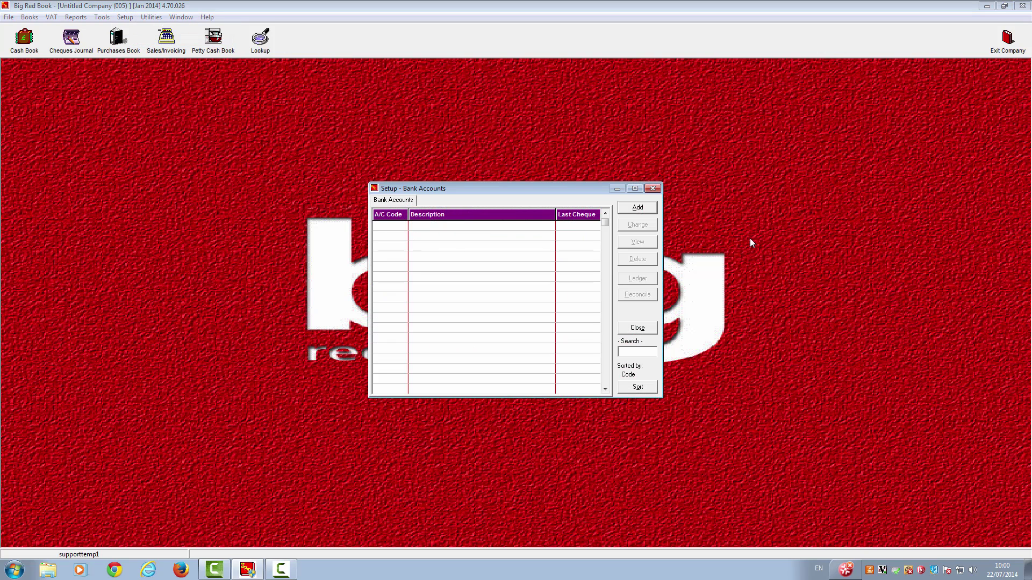
pyautogui.click(637, 208)
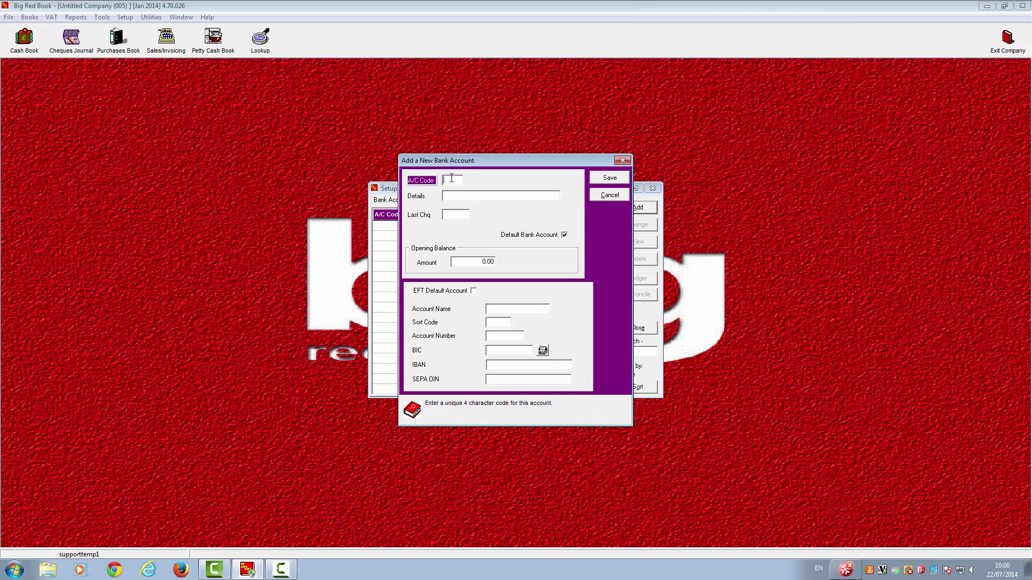
pyautogui.write('AIB1')
pyautogui.press('Tab')
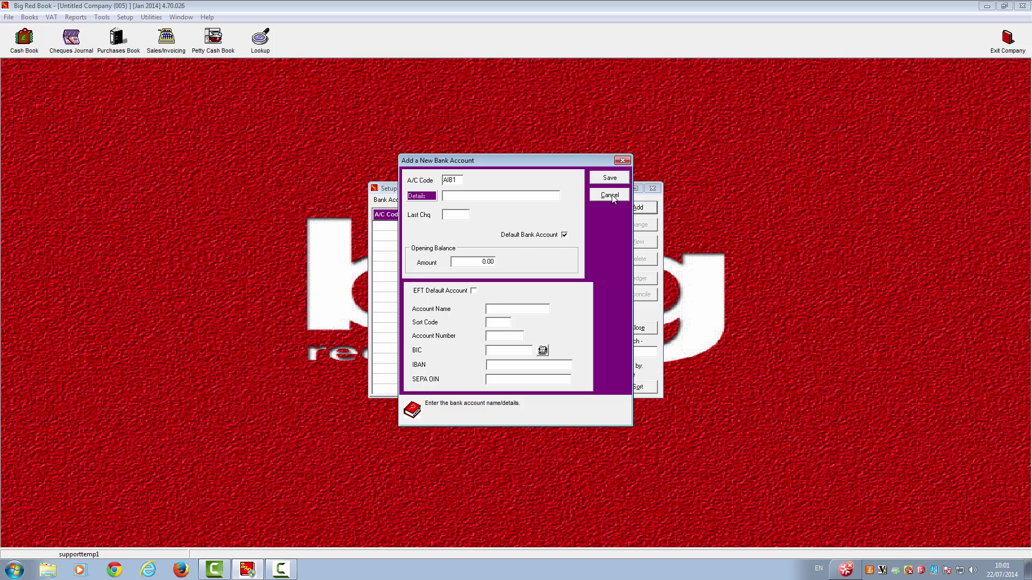
pyautogui.click(610, 178)
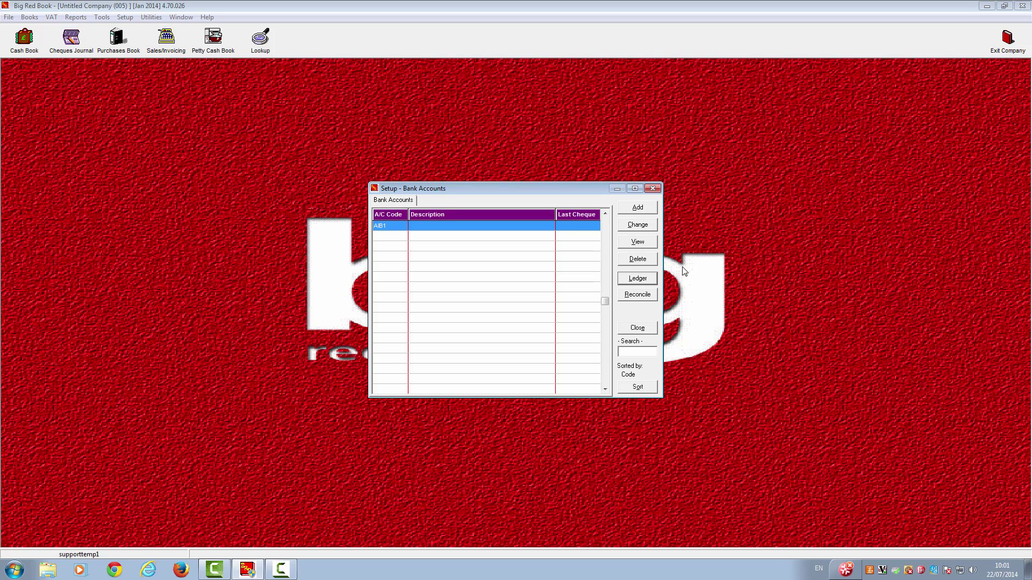
pyautogui.click(637, 208)
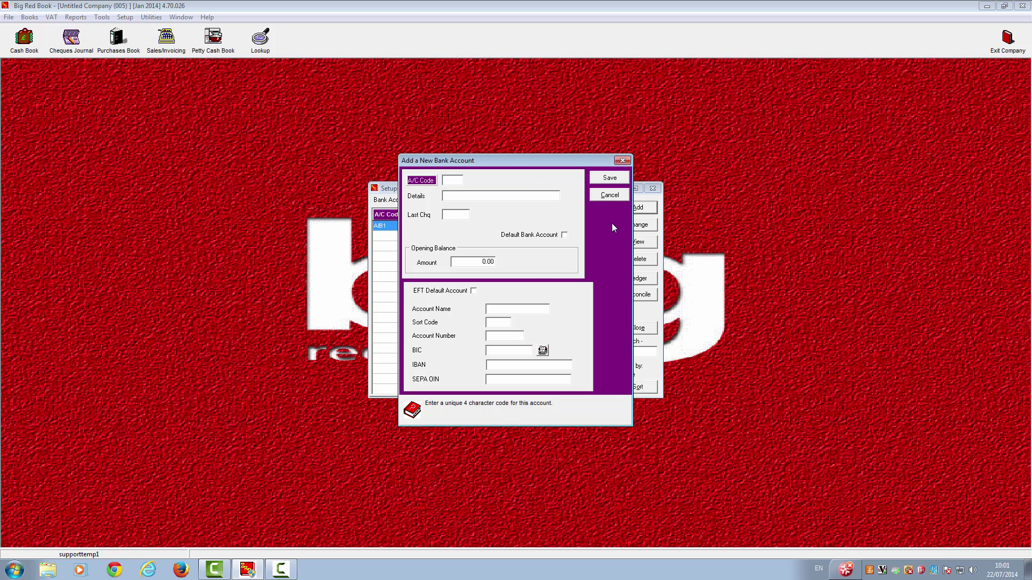
pyautogui.click(613, 197)
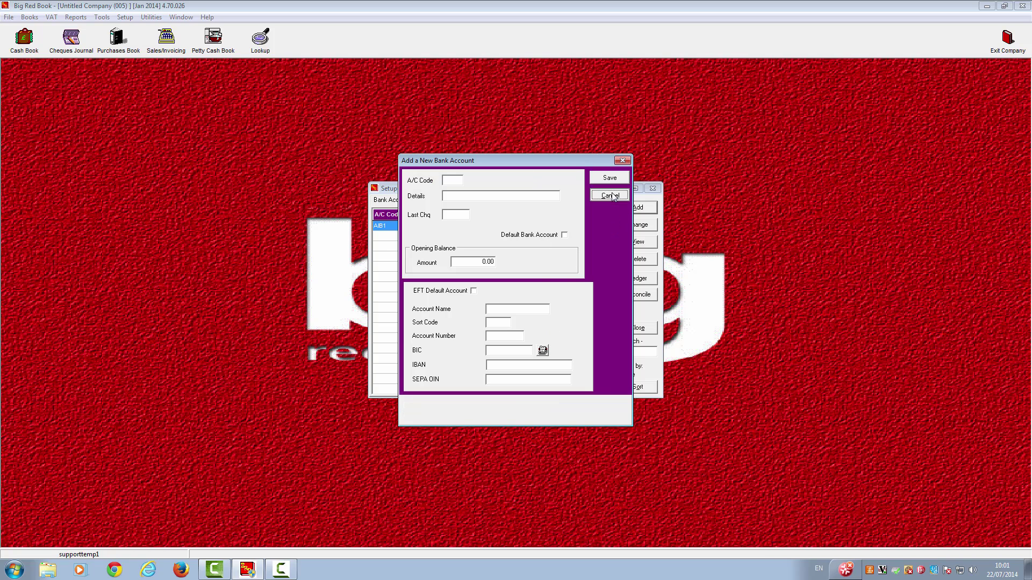
pyautogui.click(638, 328)
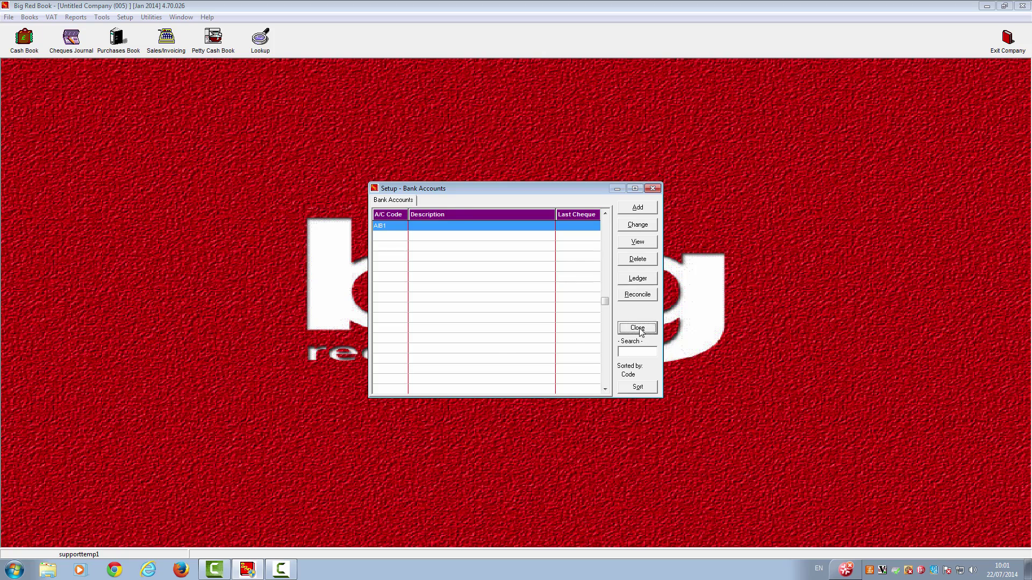